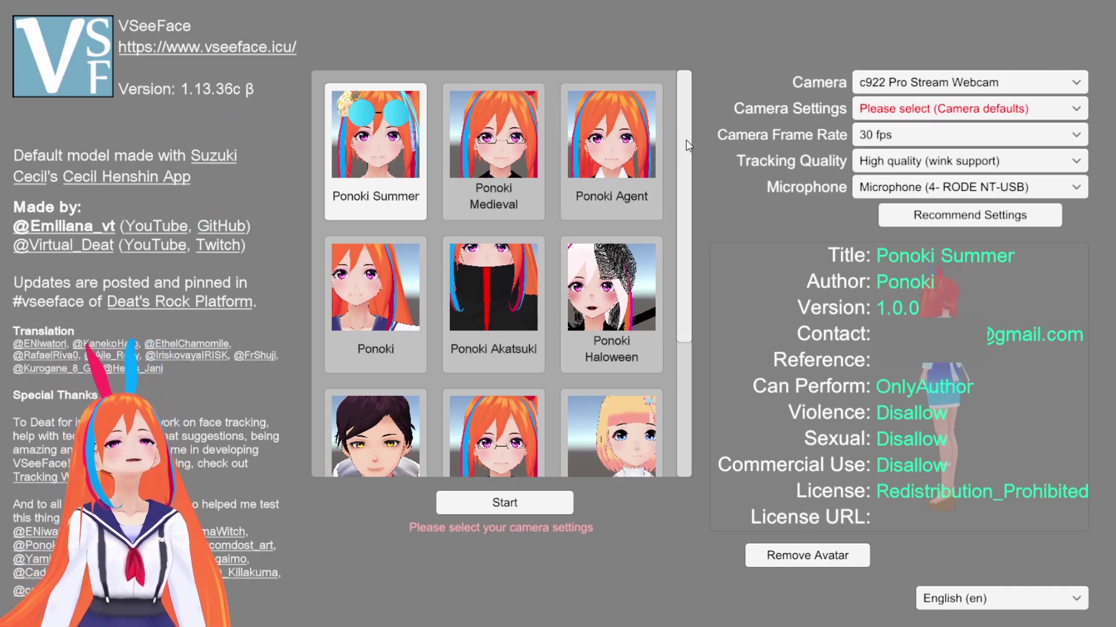
Step: Add the Ponoki Kimono avatar to the avatar list and select it
left_click_drag(686, 139, 685, 301)
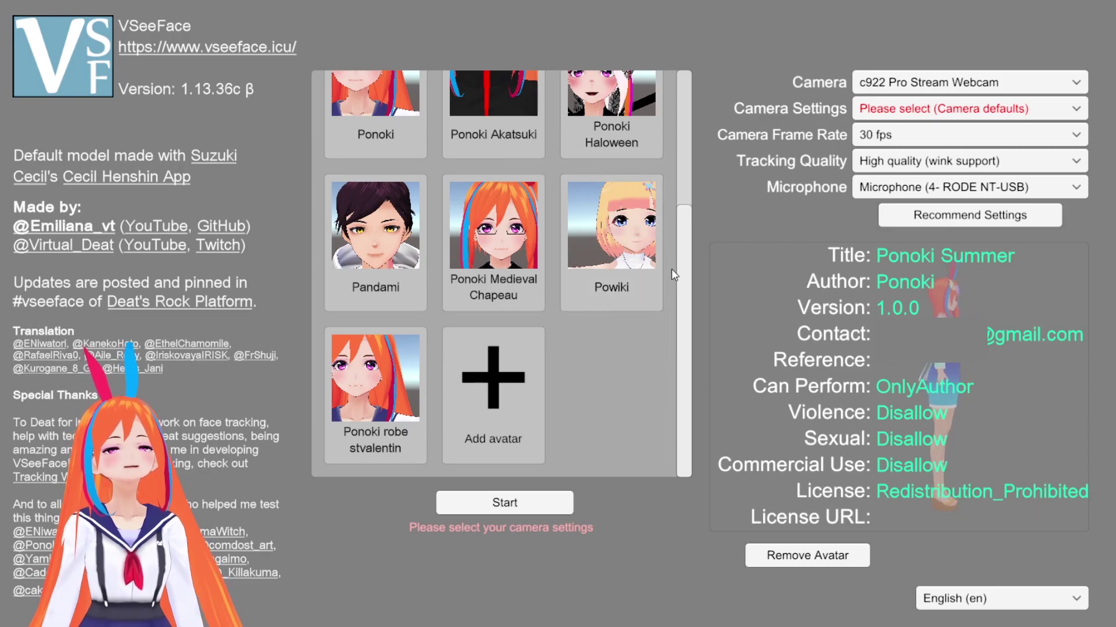
left_click_drag(685, 285, 687, 364)
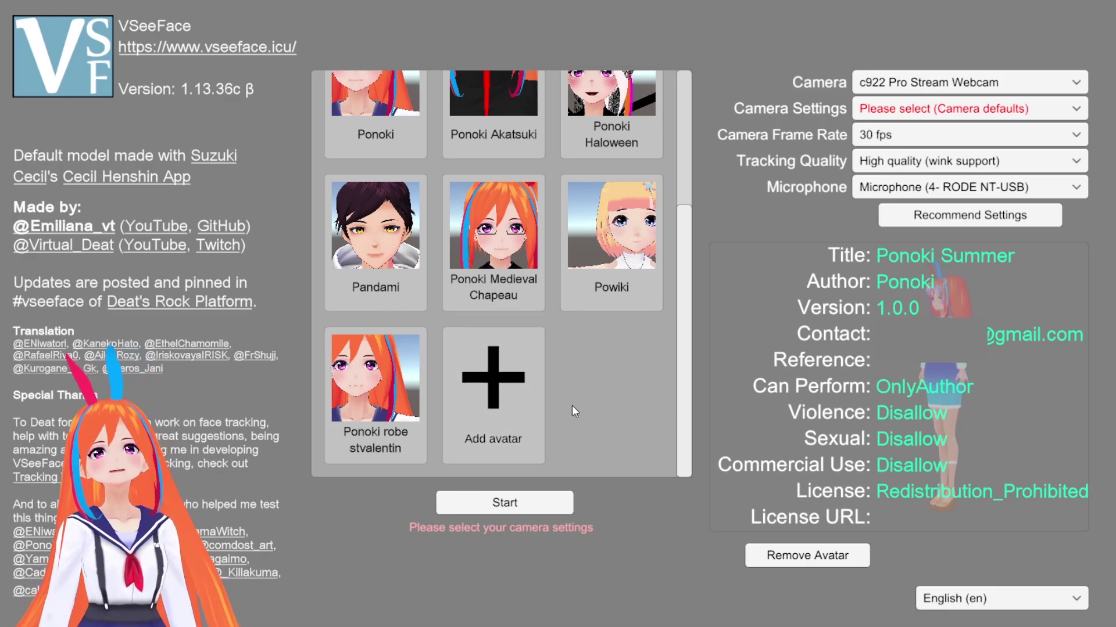
left_click(495, 375)
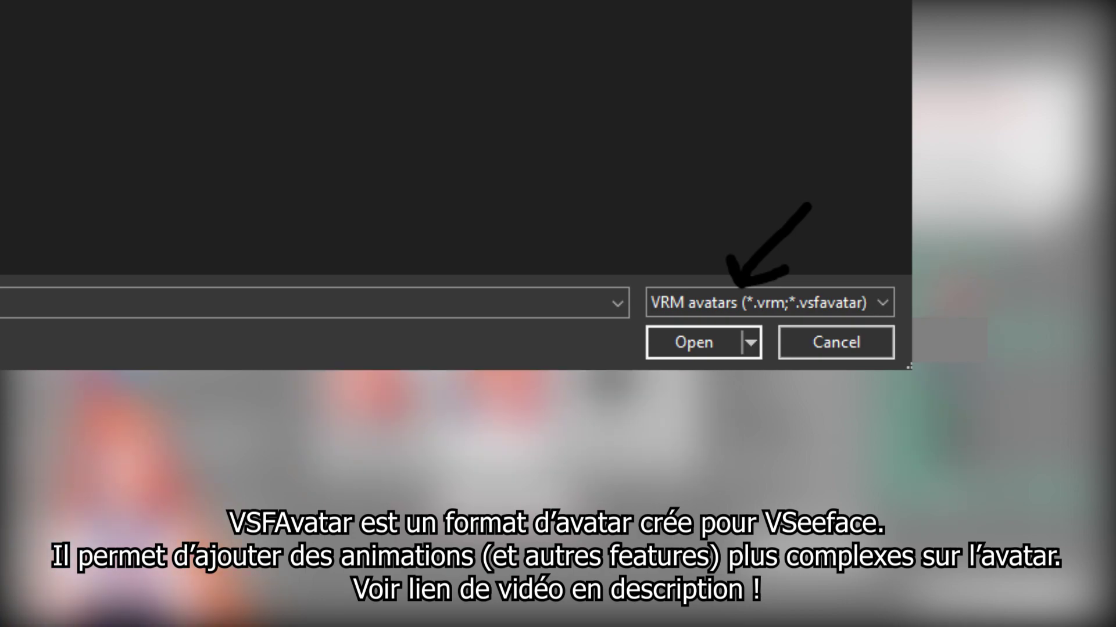
key("Return")
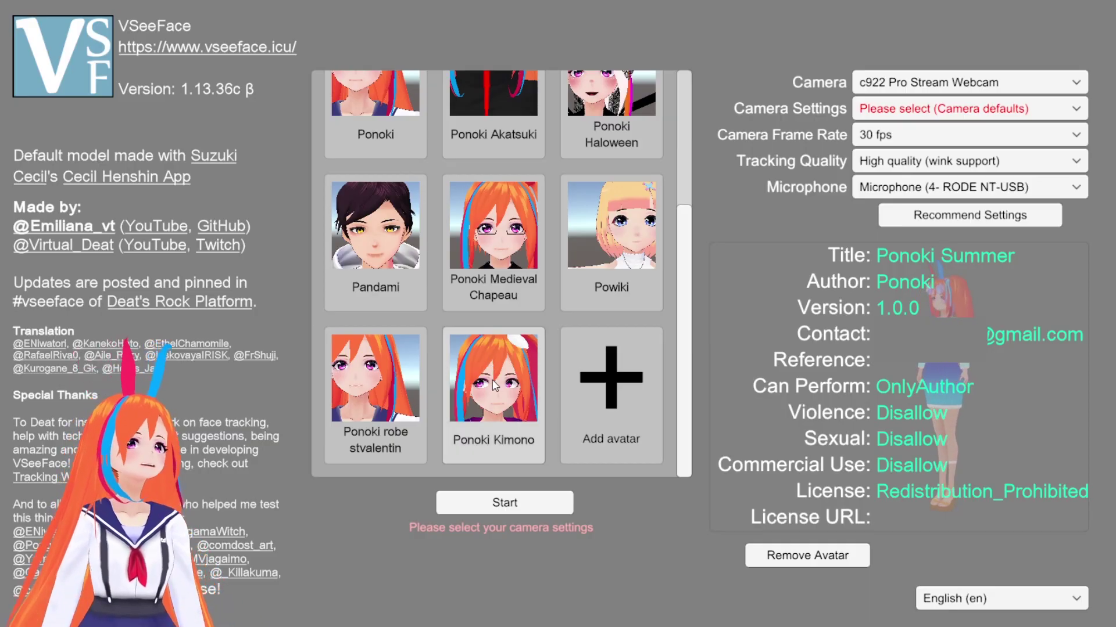
left_click(494, 385)
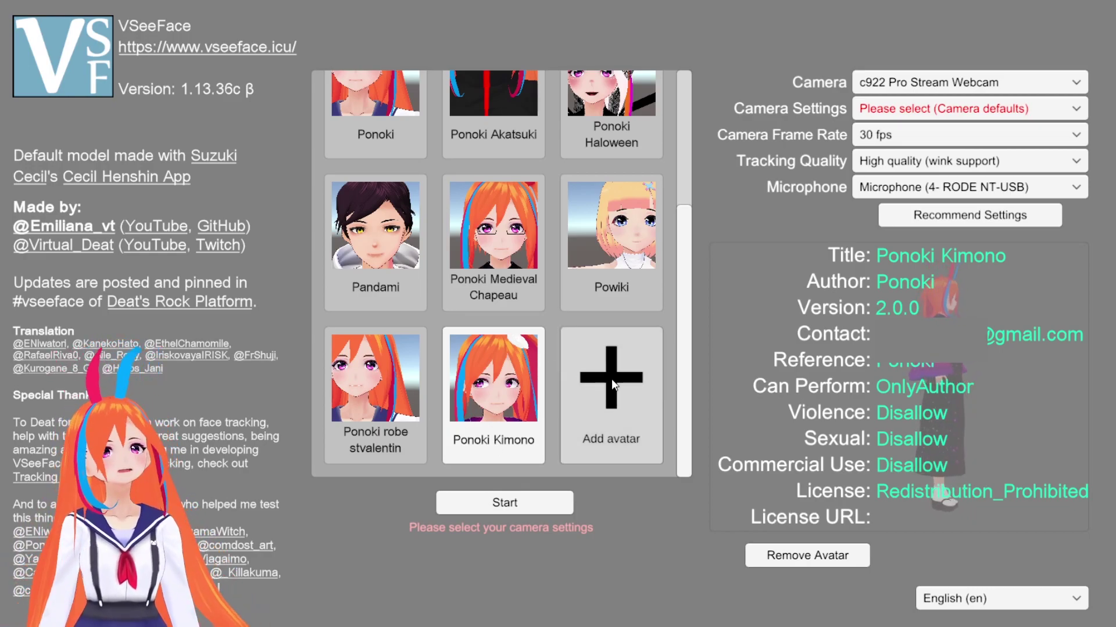
Step: Select the Ponoki avatar in the avatar list
scroll(611, 379, "up", 3)
scroll(567, 358, "down", 3)
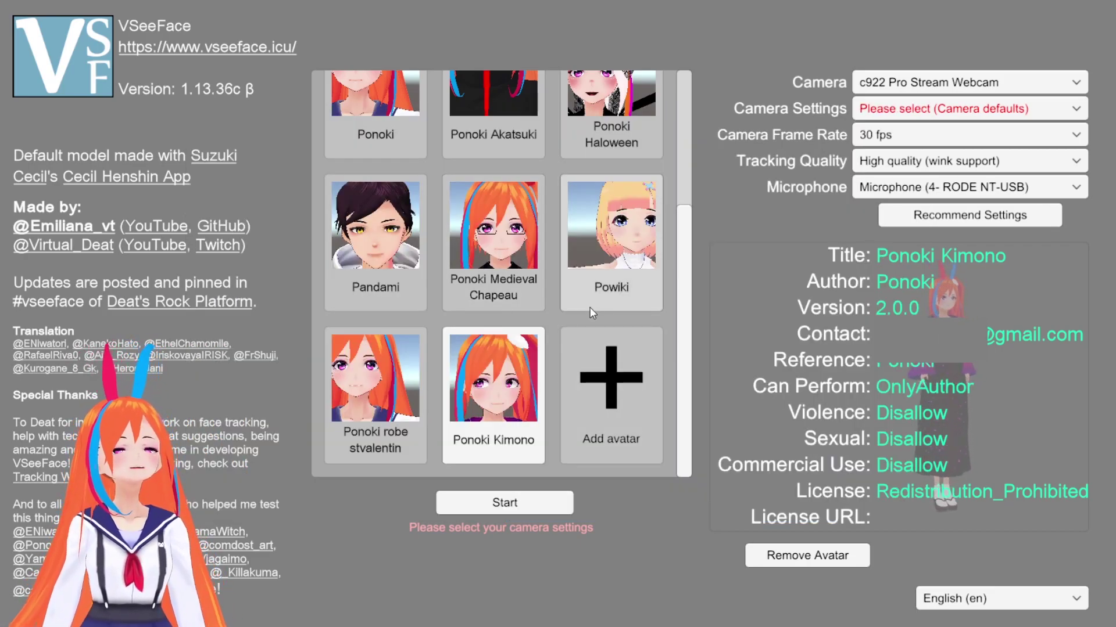
scroll(591, 313, "up", 5)
scroll(445, 203, "down", 1)
left_click(375, 240)
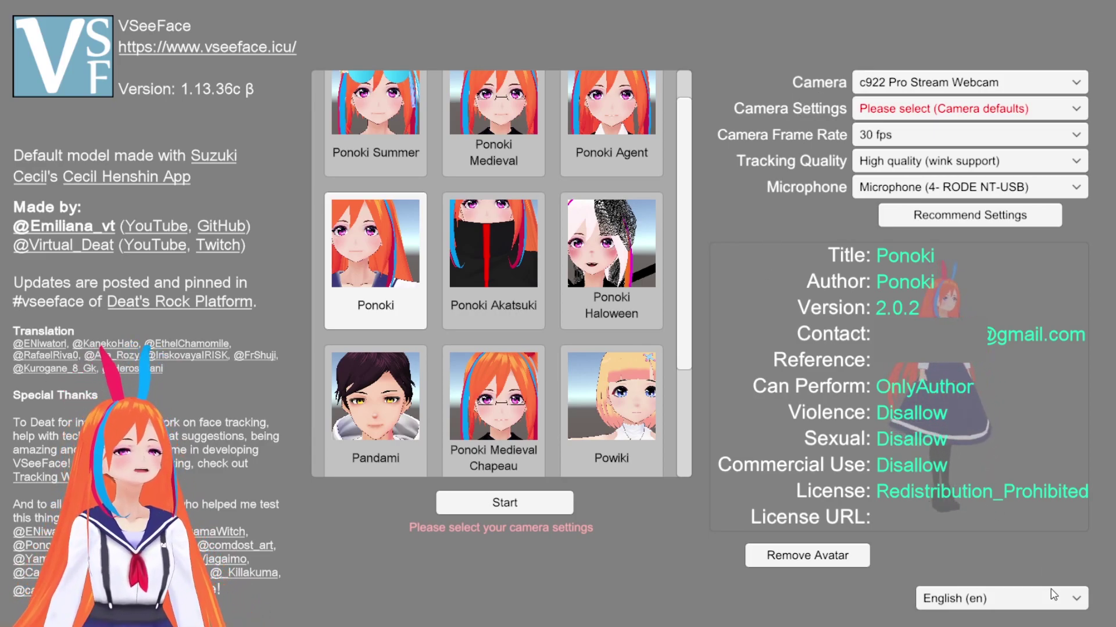
Step: Change the interface language to Français (fr)
left_click(1002, 604)
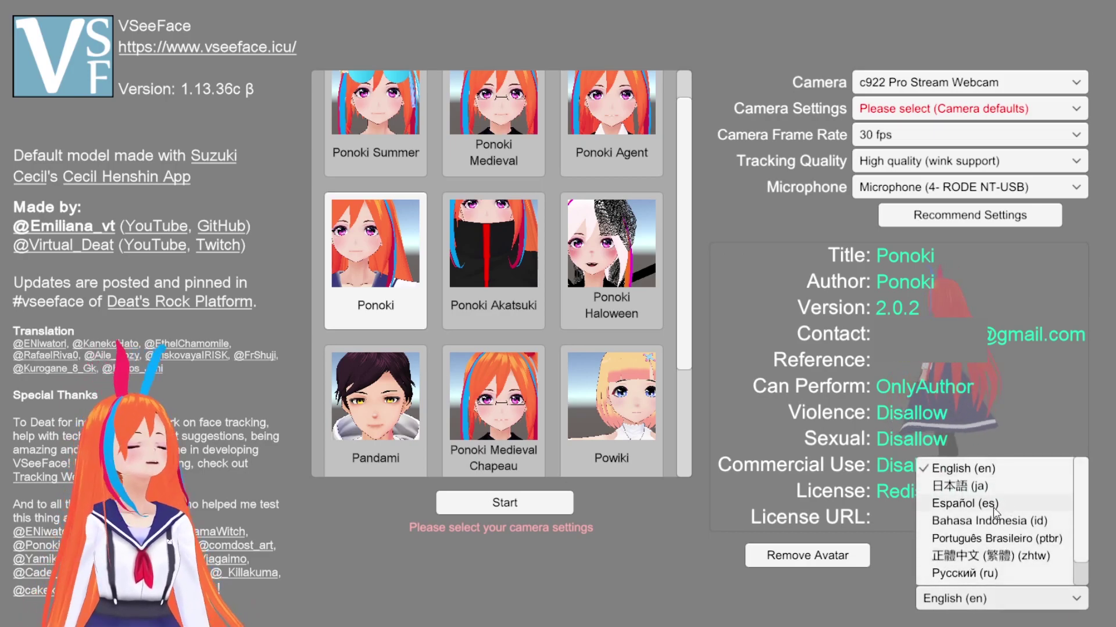
scroll(974, 575, "down", 1)
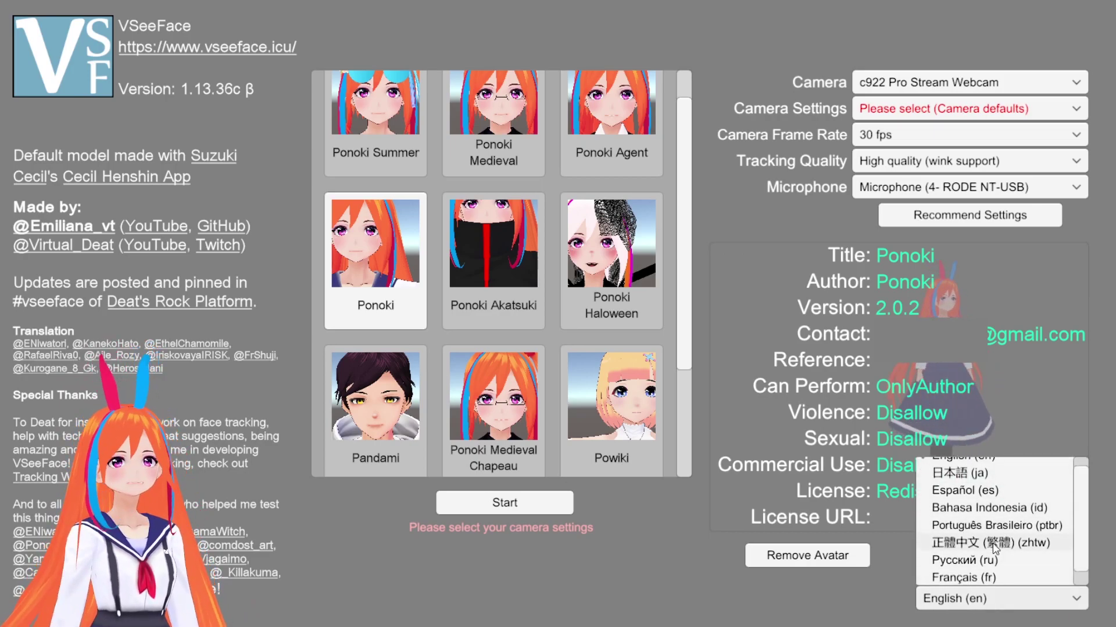
left_click(973, 580)
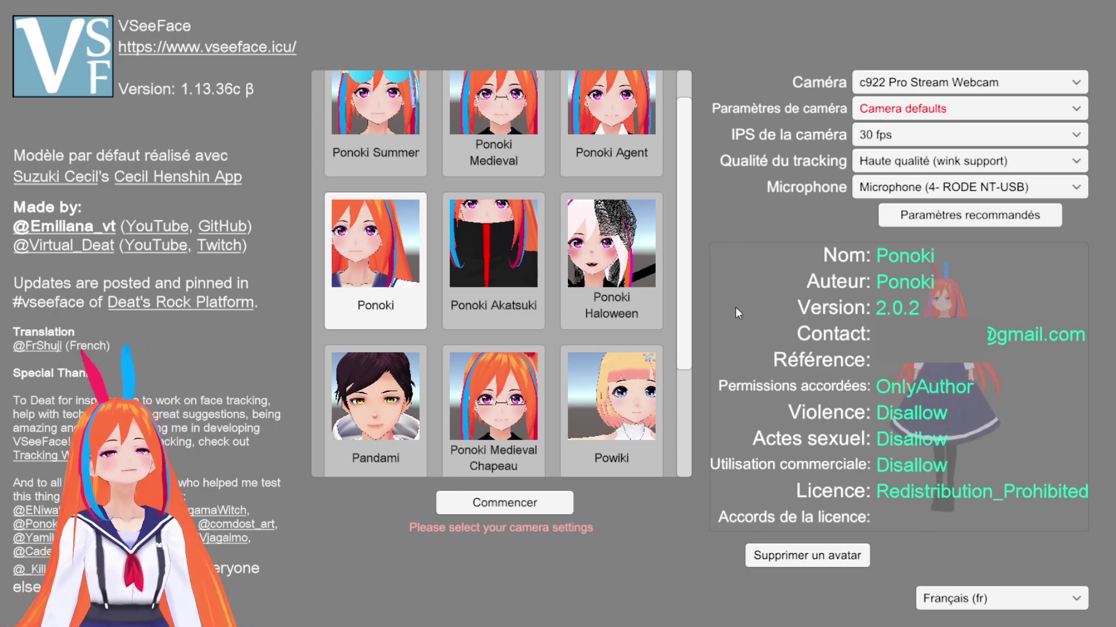
Step: Review the available cameras and choose c922 Pro Stream Webcam as the tracking camera
left_click_drag(685, 269, 778, 81)
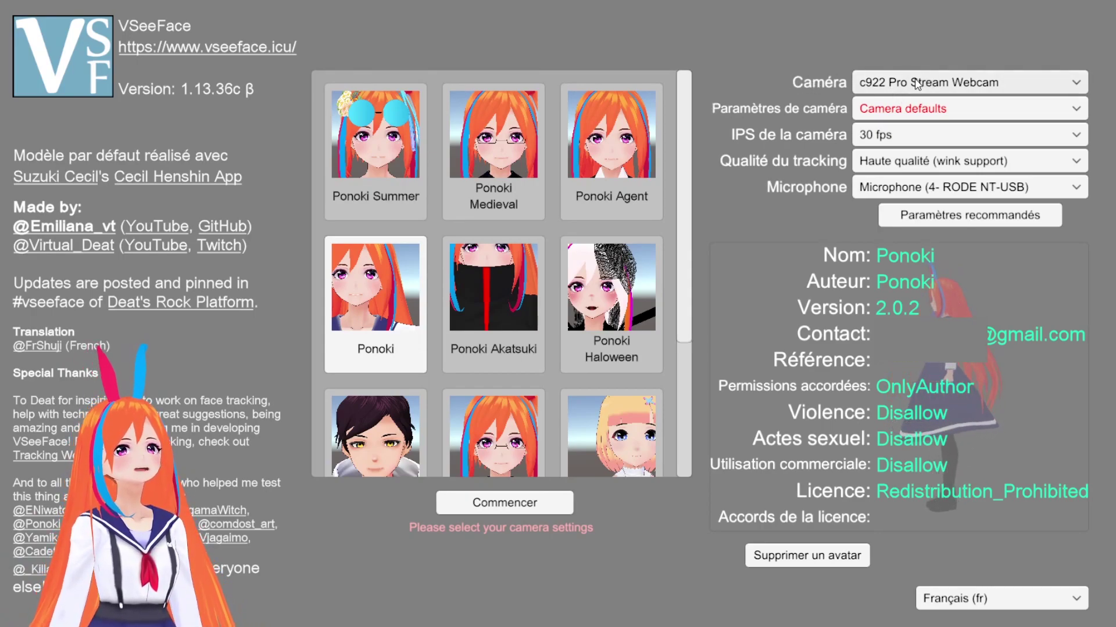
left_click(1052, 86)
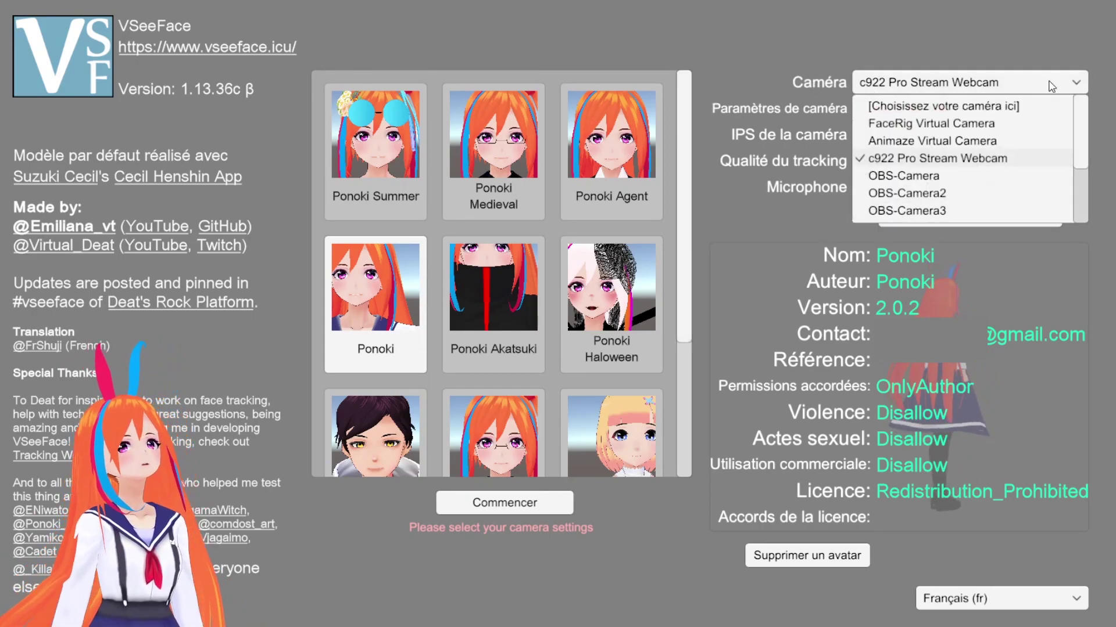
scroll(988, 156, "down", 4)
scroll(997, 160, "up", 4)
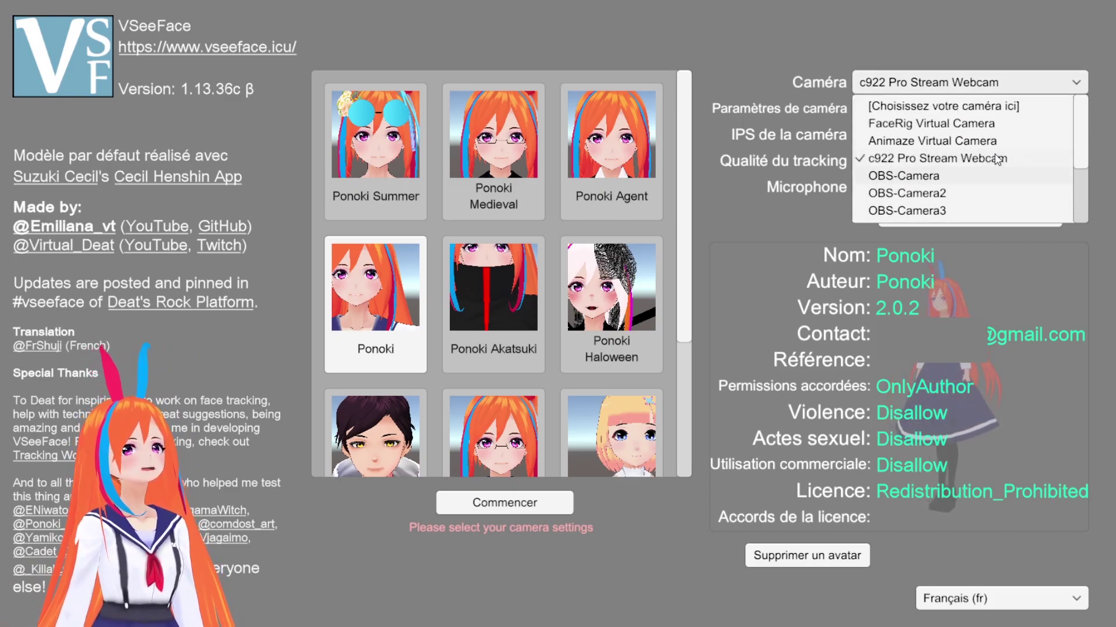
left_click(982, 158)
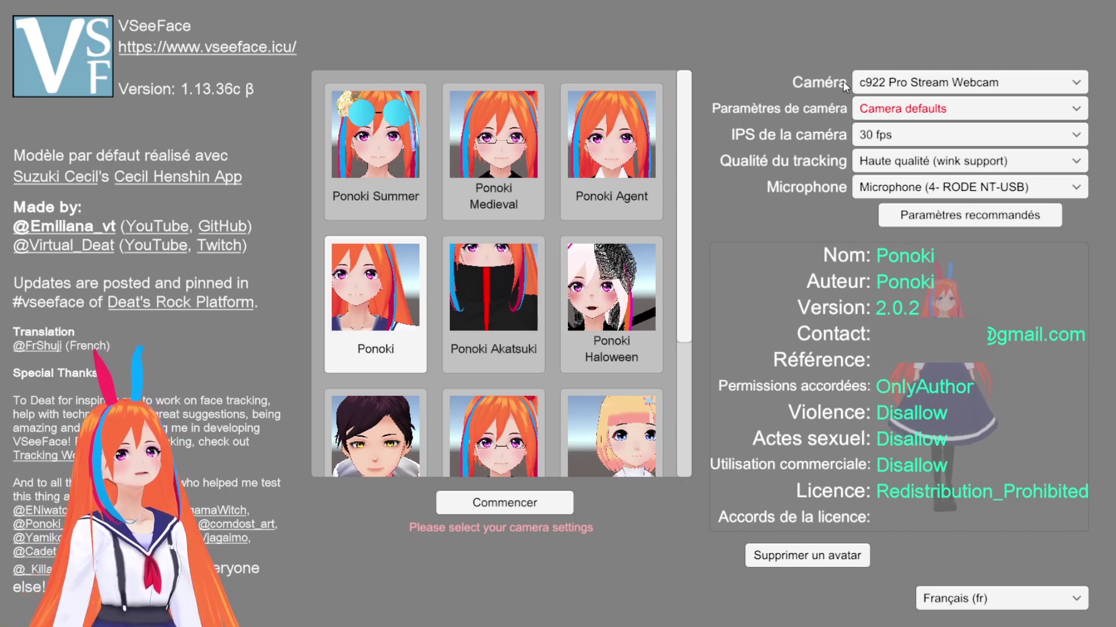
Step: Examine the resolution and format options offered for the webcam
left_click(977, 119)
scroll(986, 201, "down", 5)
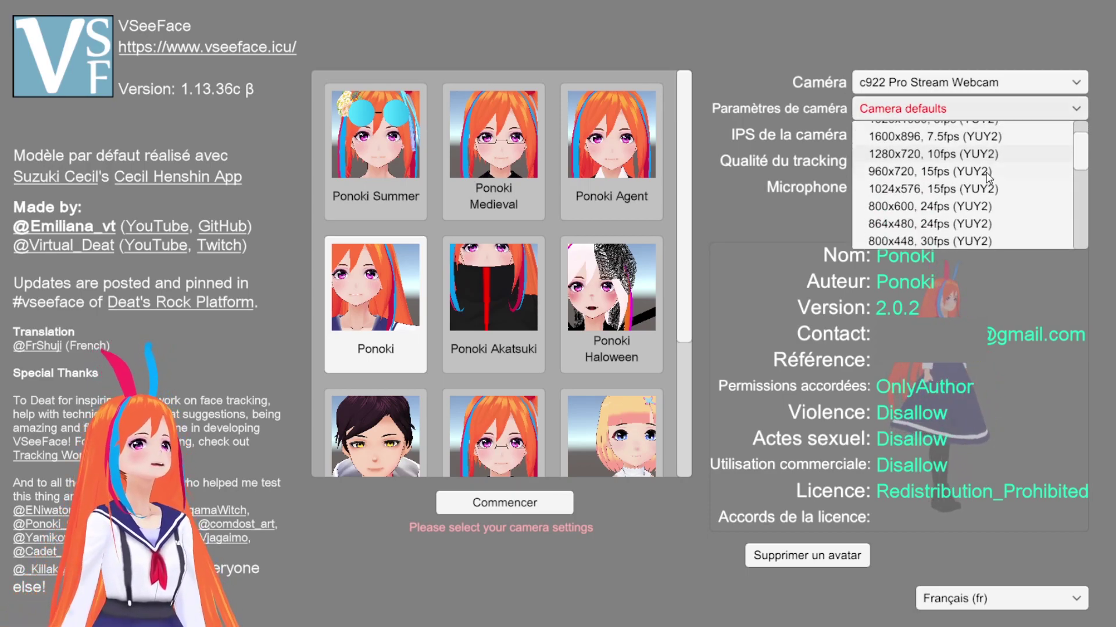
scroll(986, 202, "up", 6)
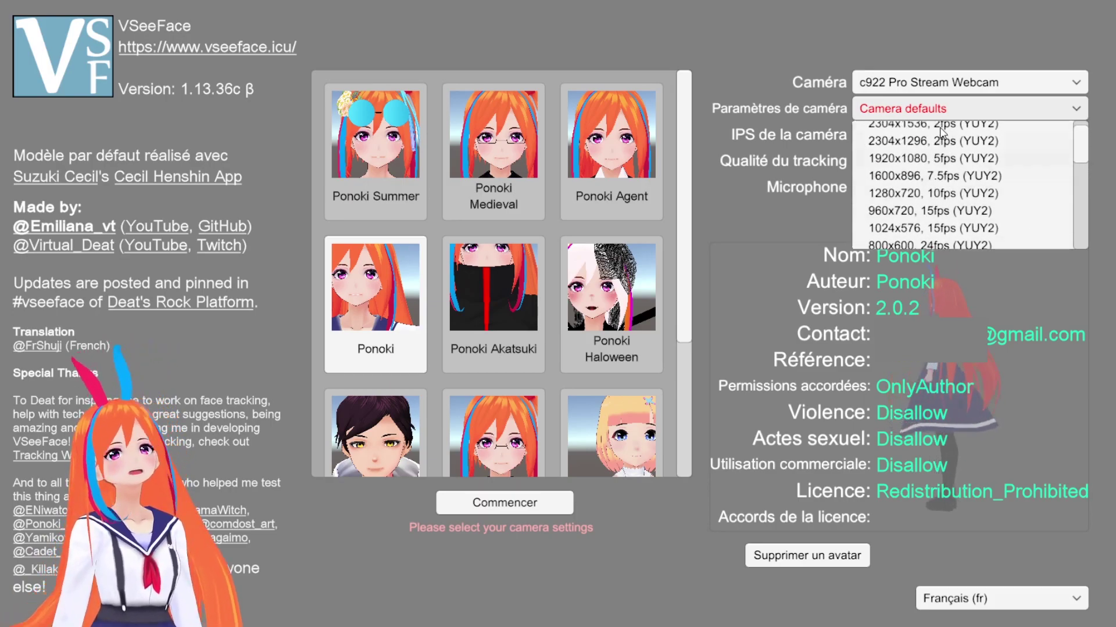
left_click(939, 119)
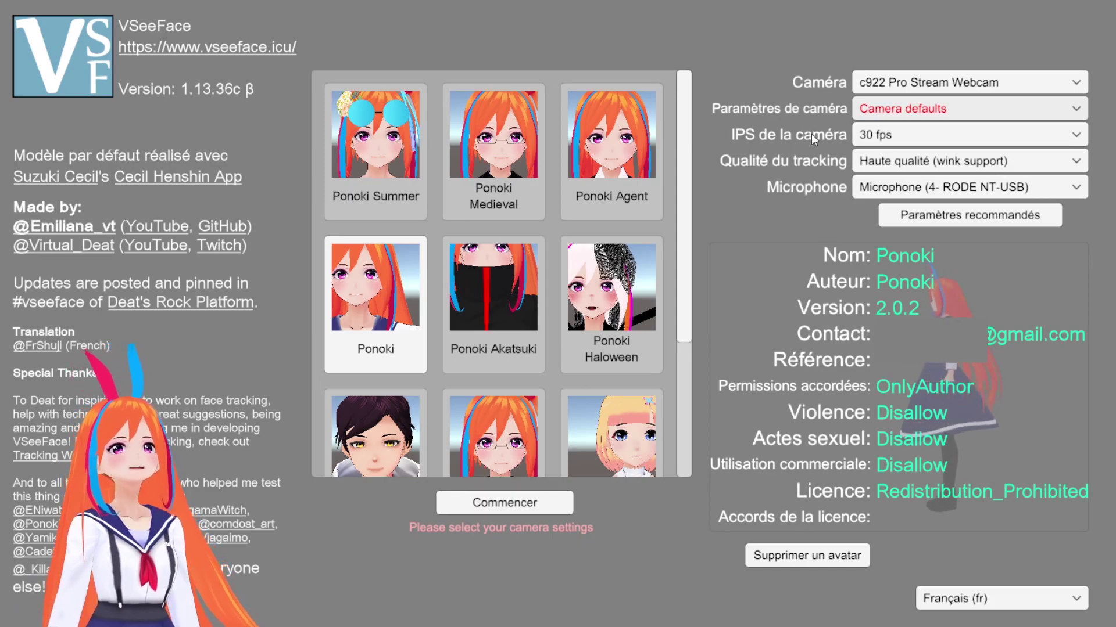
Step: Examine the frame rates available for the camera
left_click(891, 135)
scroll(942, 189, "down", 2)
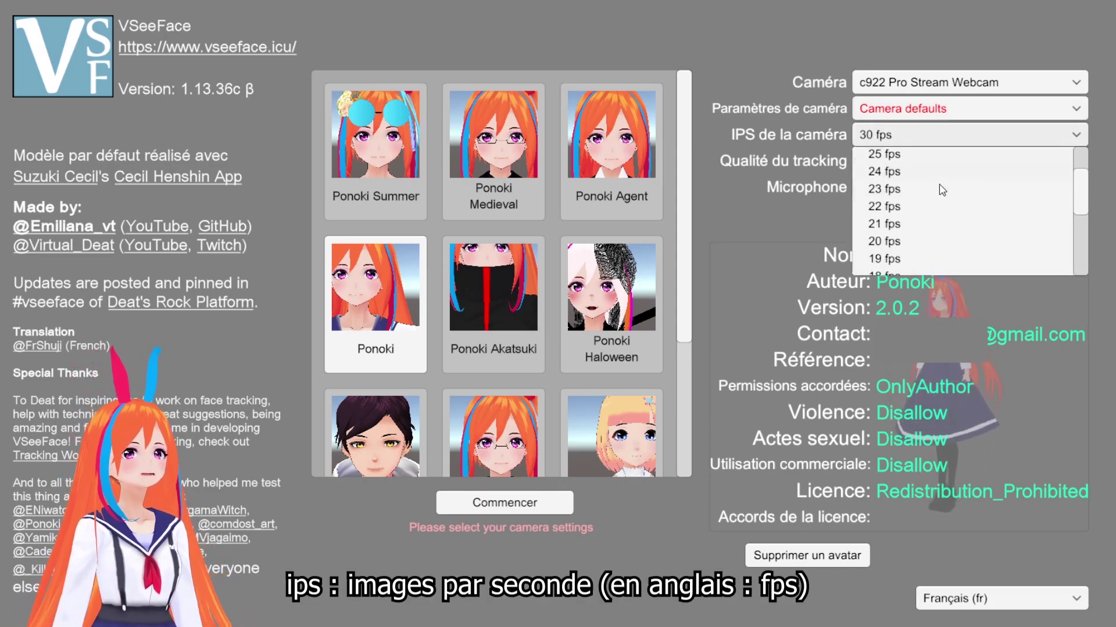
scroll(939, 187, "up", 3)
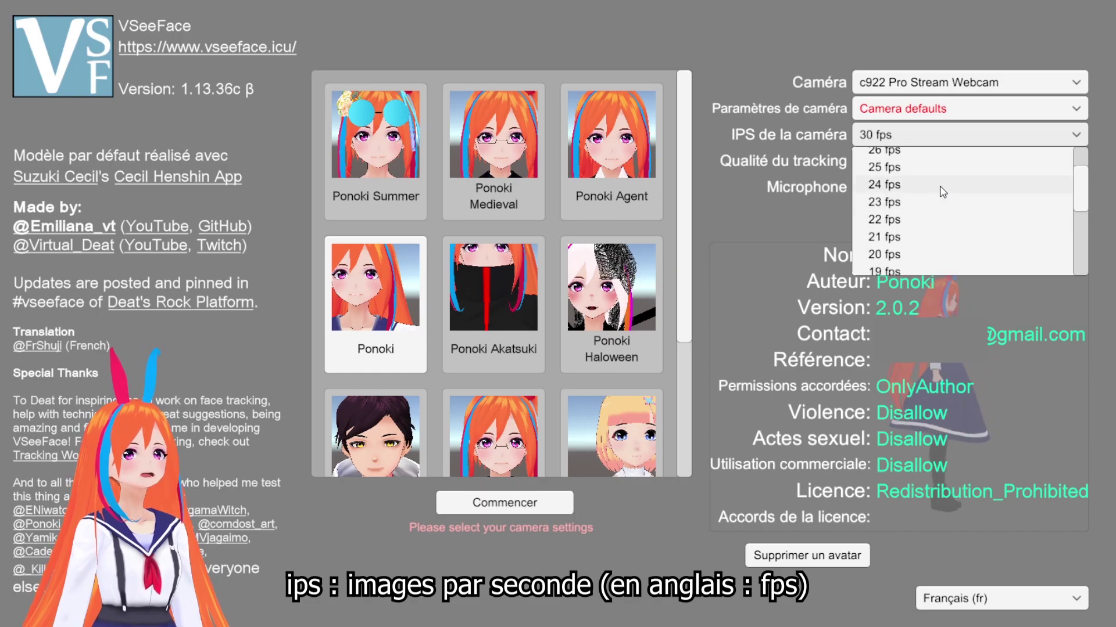
left_click(895, 140)
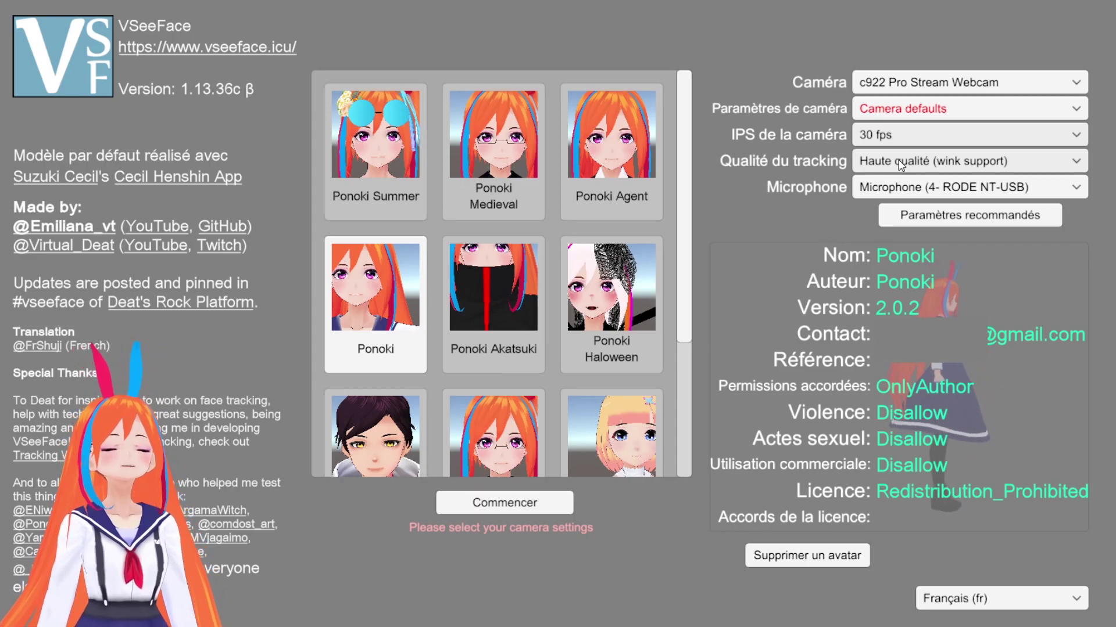
Step: Examine the available tracking quality levels, from Haute qualité (wink support) down to the Grille-pain options
left_click(899, 164)
scroll(919, 294, "down", 1)
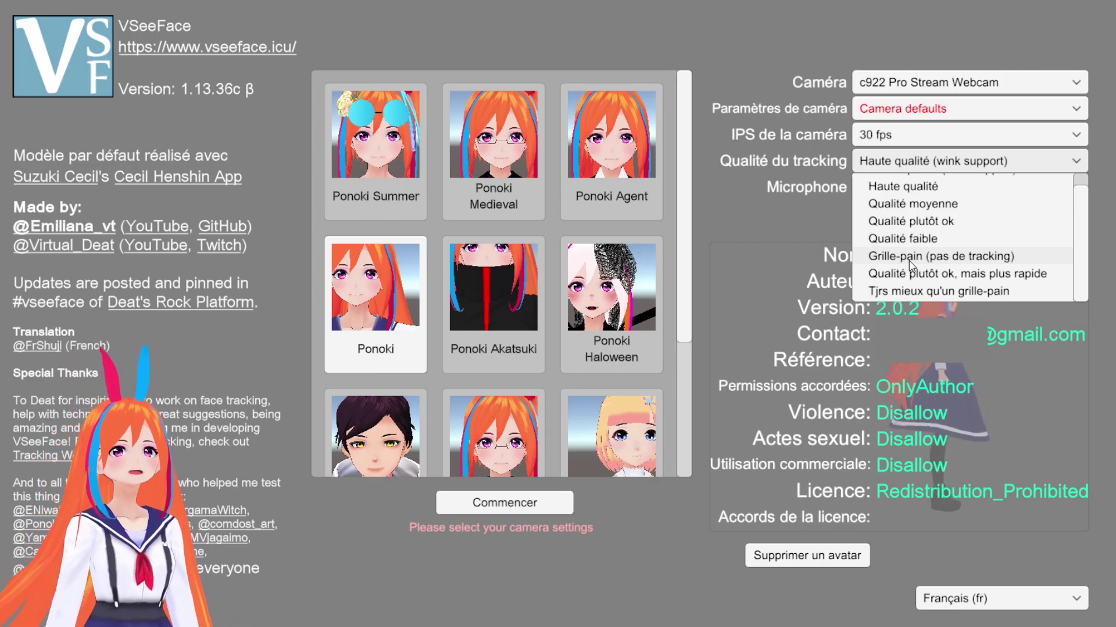
scroll(923, 246, "up", 1)
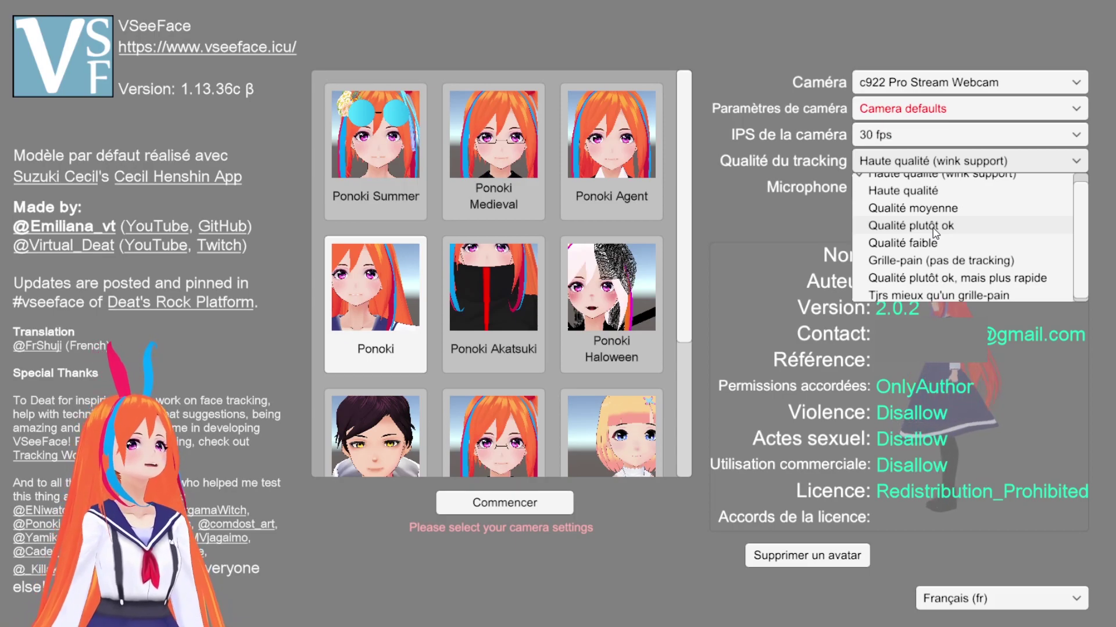
scroll(933, 232, "up", 1)
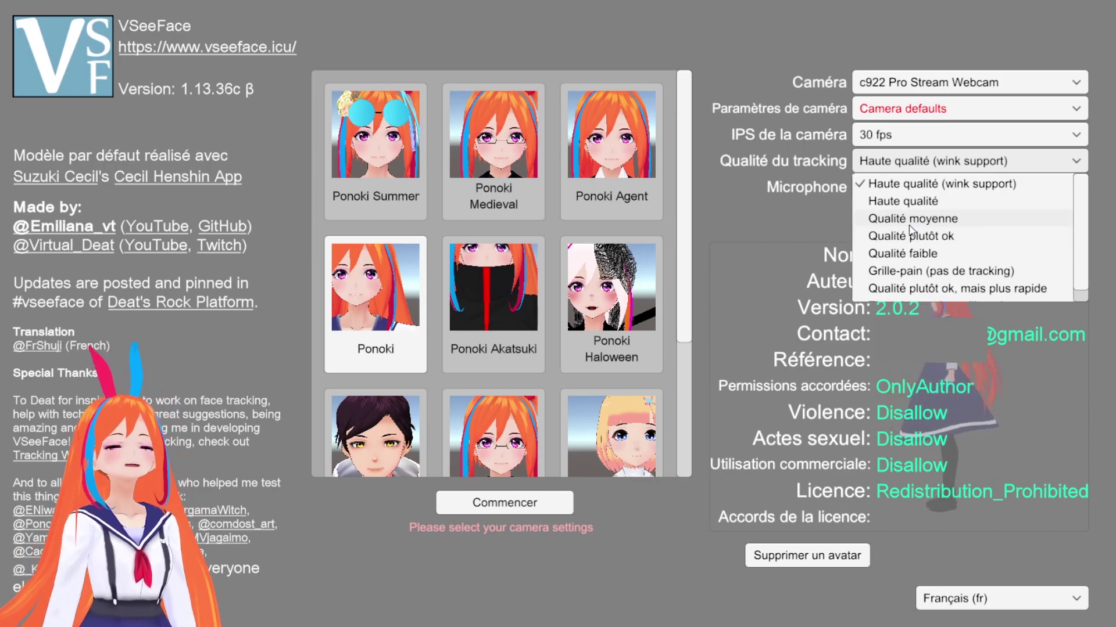
scroll(1006, 239, "down", 1)
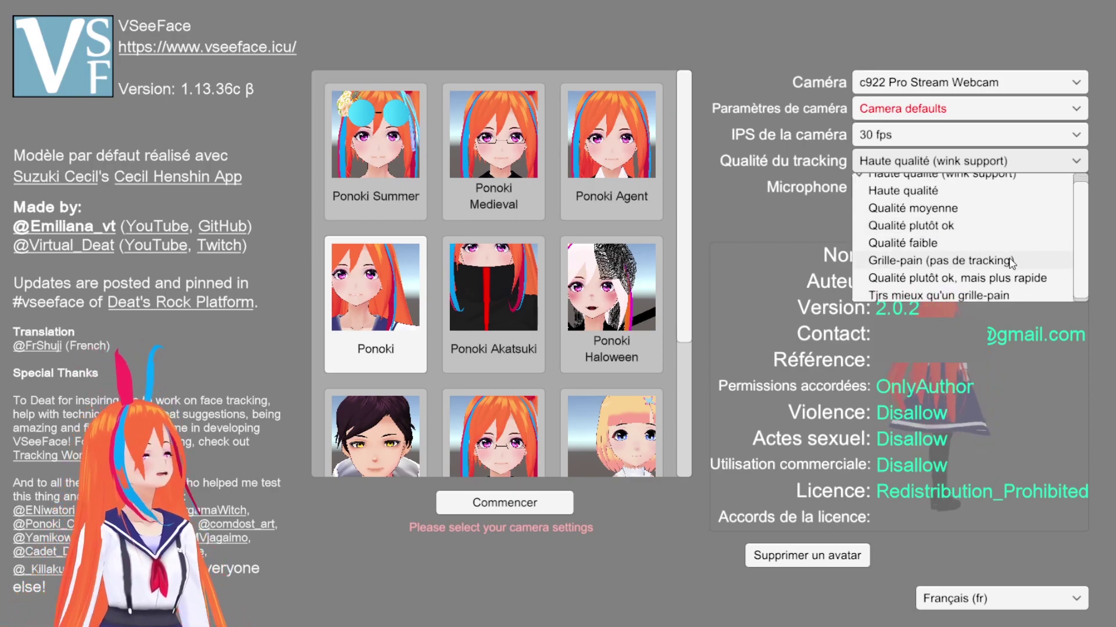
left_click(959, 161)
Step: Try the Haute qualité tracking level without wink support, and restore Haute qualité (wink support)
left_click(958, 161)
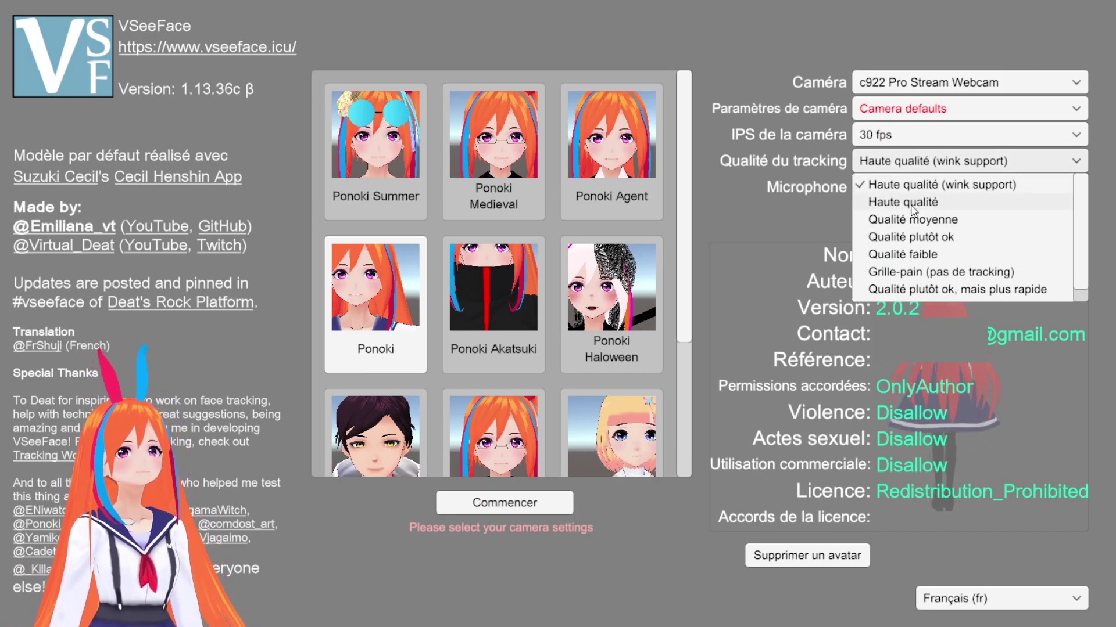
left_click(910, 202)
left_click(909, 163)
left_click(907, 185)
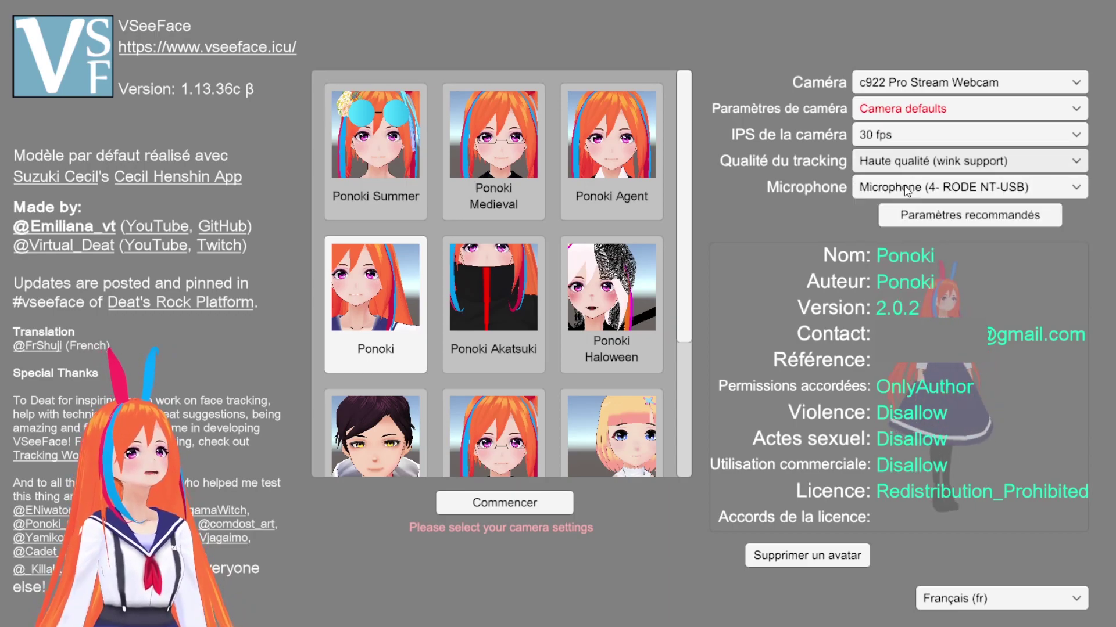
left_click(924, 163)
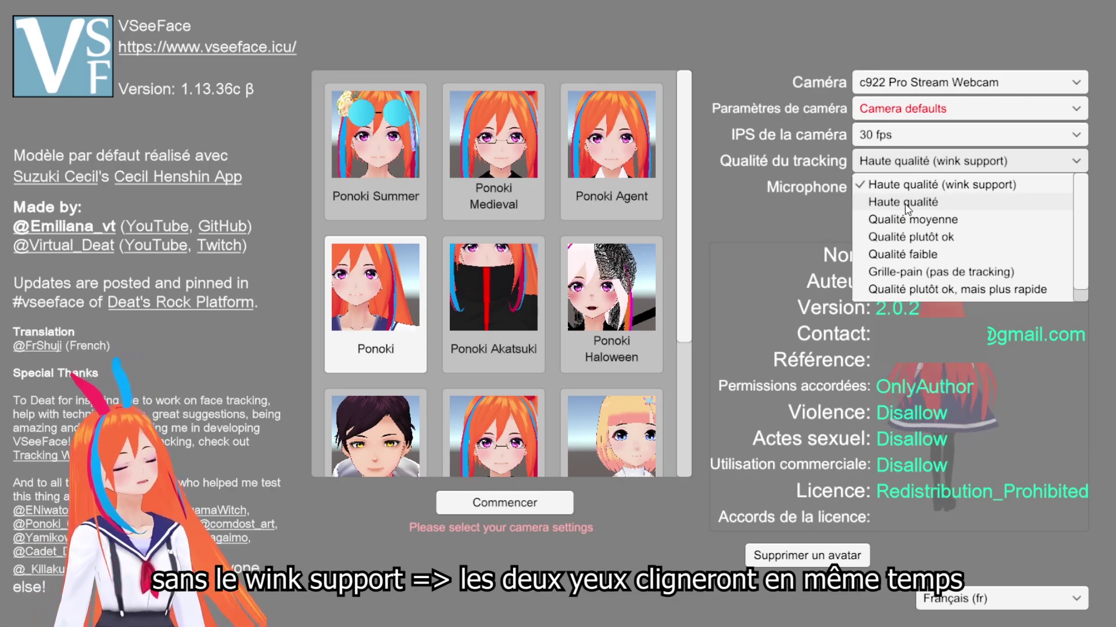
left_click(909, 168)
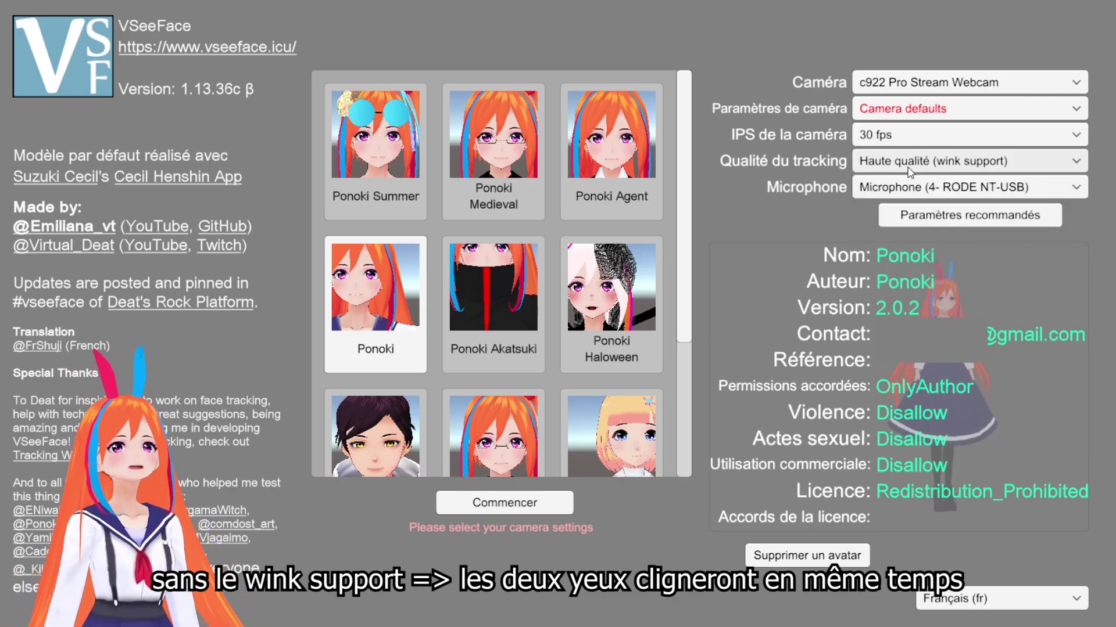
Step: Examine the microphones available as the audio input
left_click(962, 191)
left_click(968, 187)
left_click(968, 187)
scroll(958, 266, "down", 3)
scroll(959, 266, "up", 3)
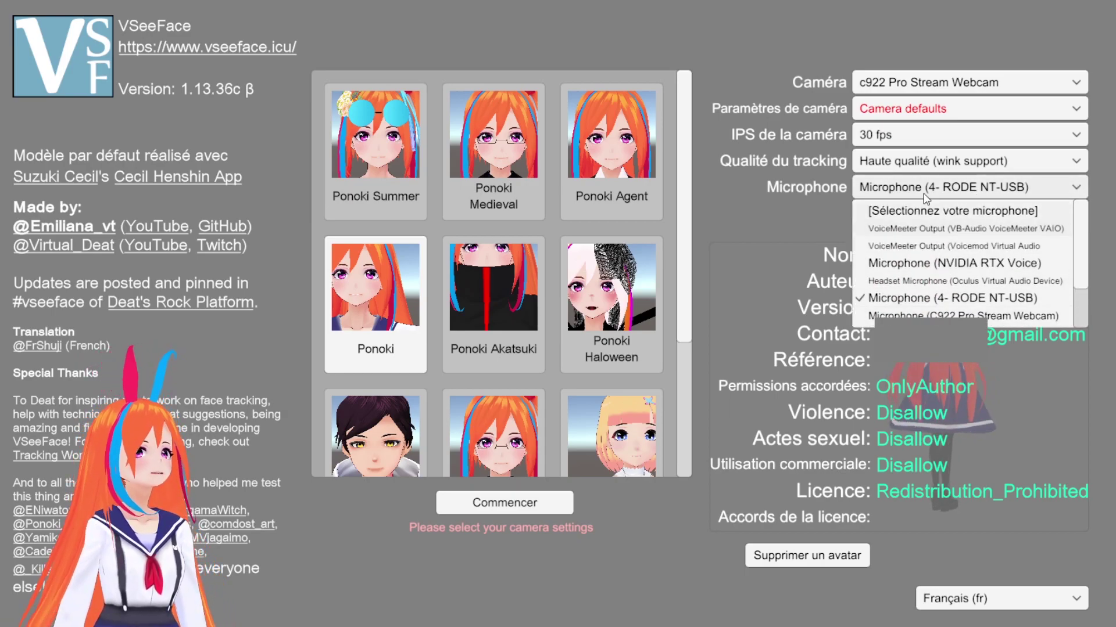
left_click(790, 218)
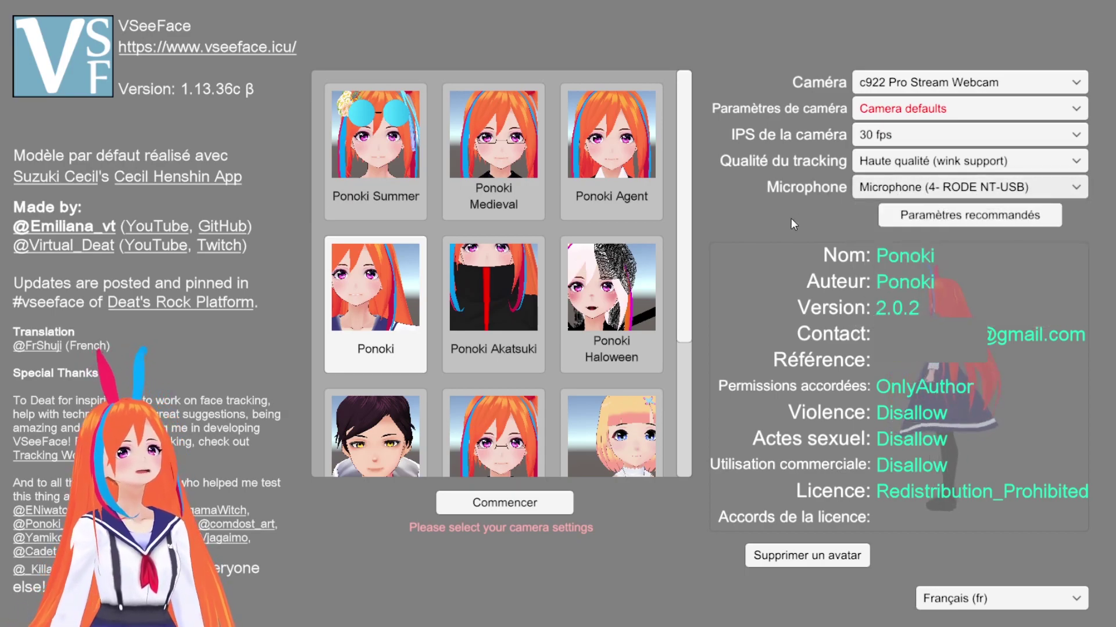
Step: Run the recommended settings test, accept its results, and start tracking with the Ponoki avatar
left_click(986, 225)
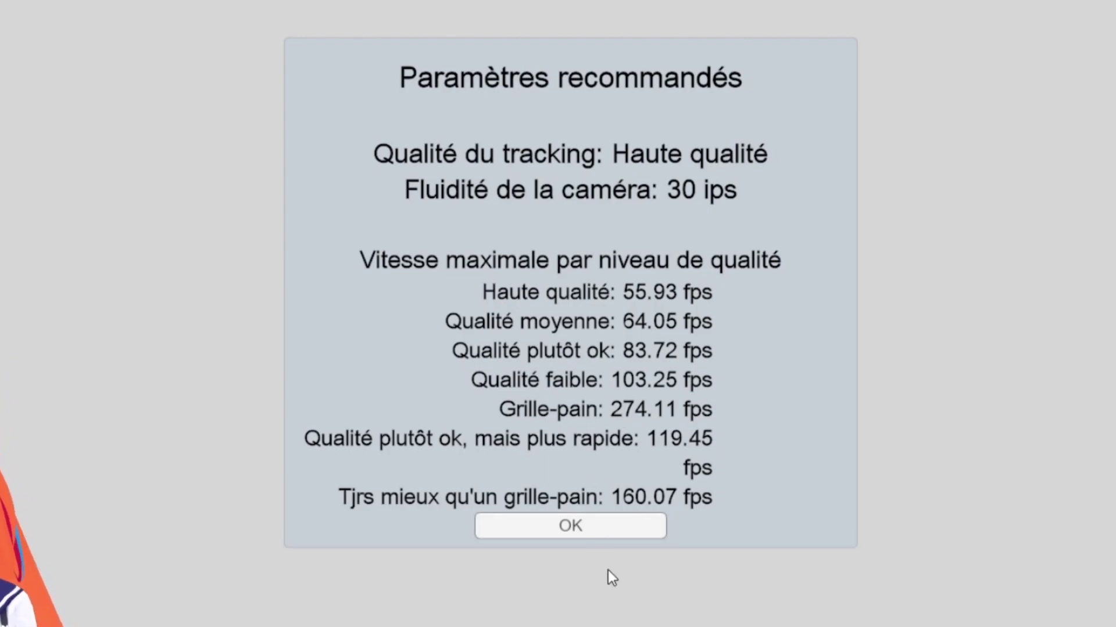
left_click(603, 523)
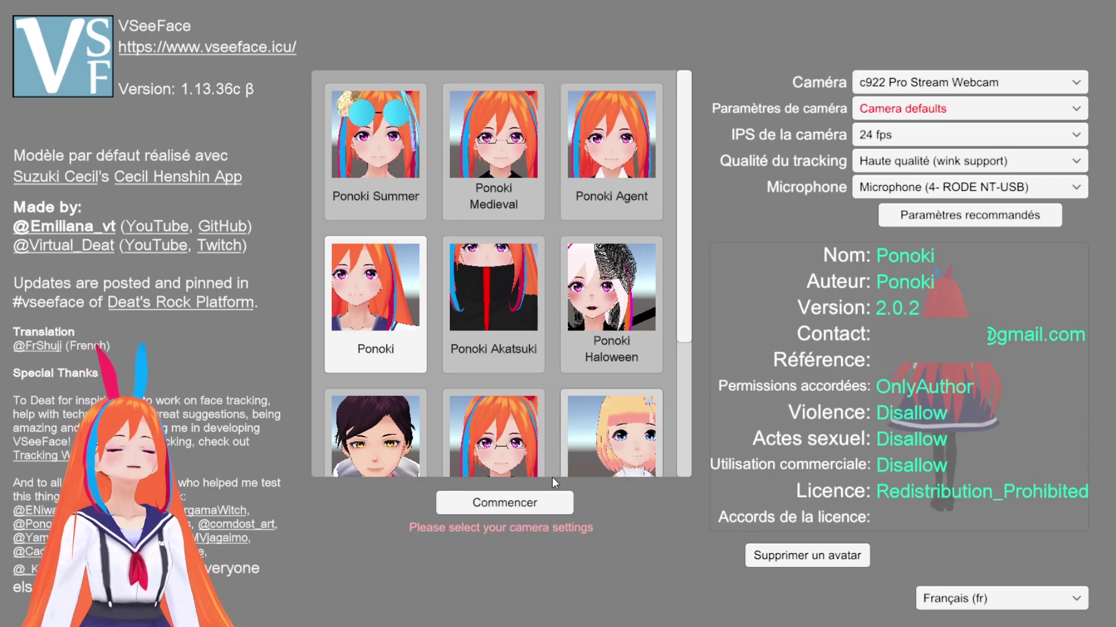
left_click(514, 503)
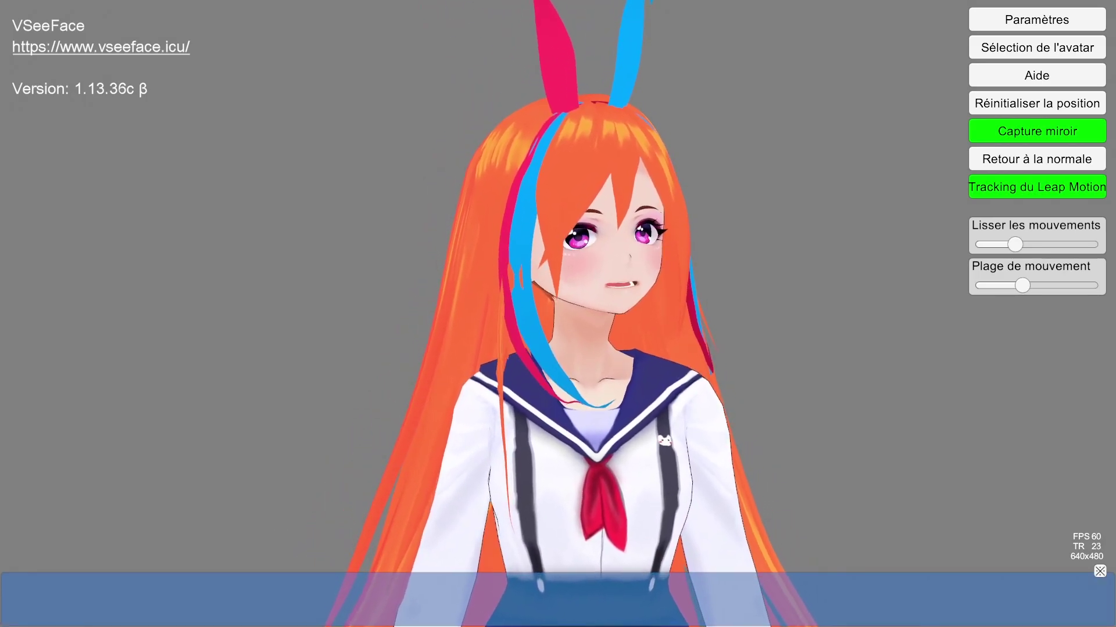
Step: Look over the available settings categories in the tracking view
left_click(997, 22)
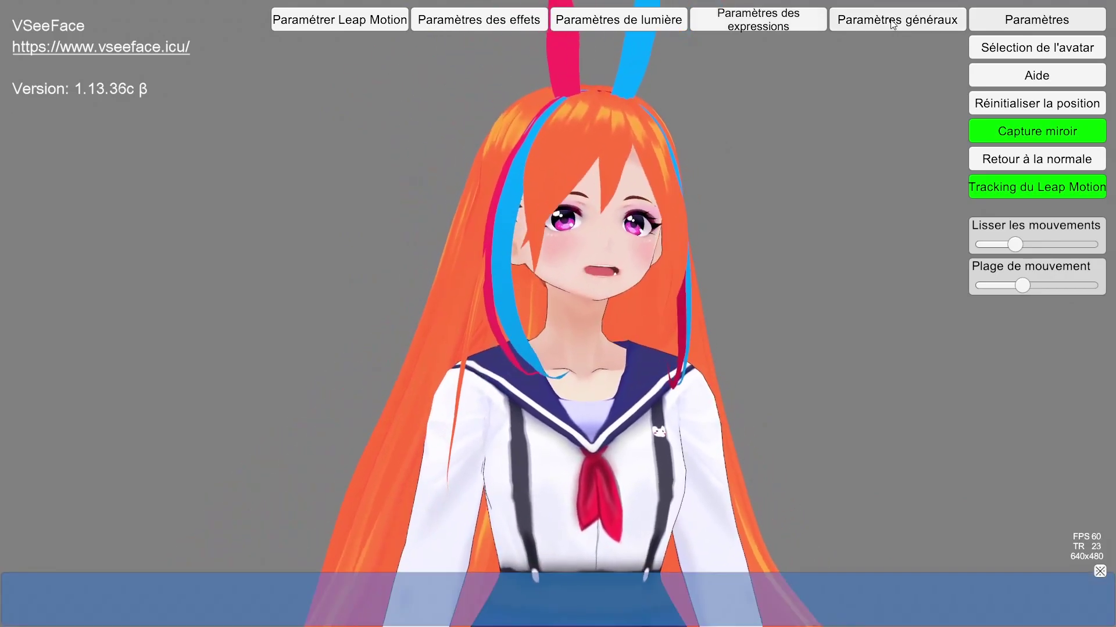
left_click(1028, 21)
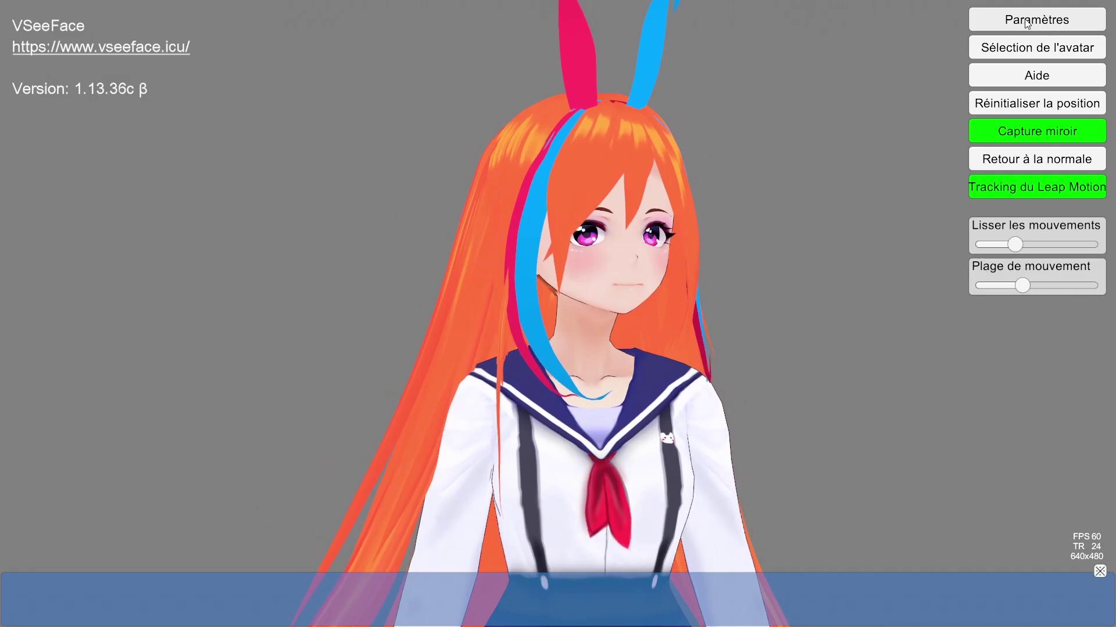
Step: Browse the available avatars and load the Ponoki Kimono avatar in place of Ponoki
left_click(1008, 49)
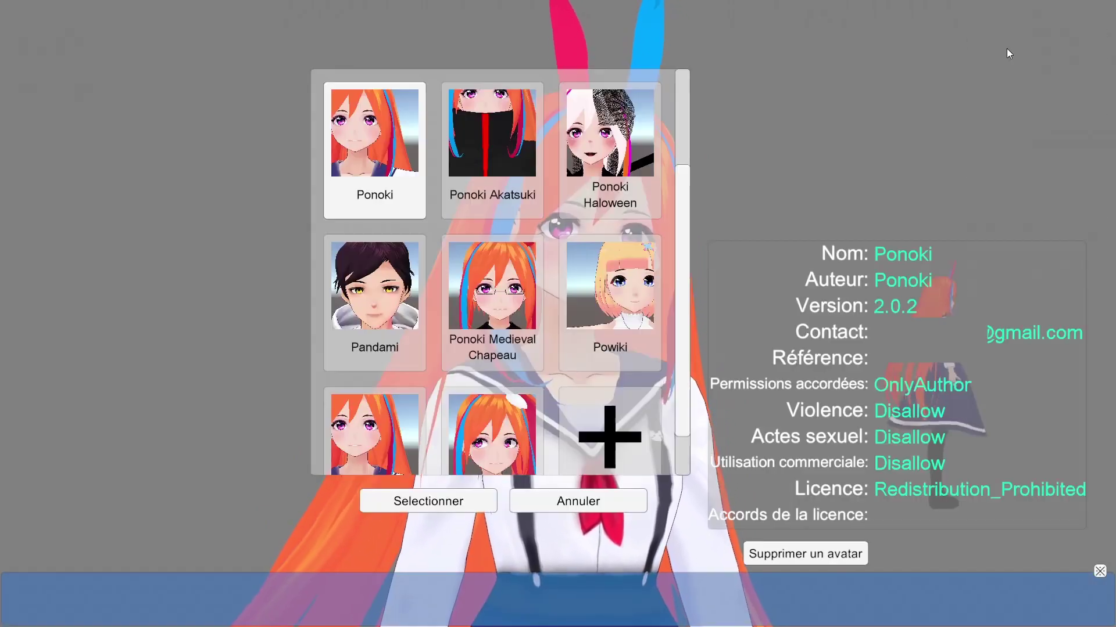
scroll(685, 251, "down", 2)
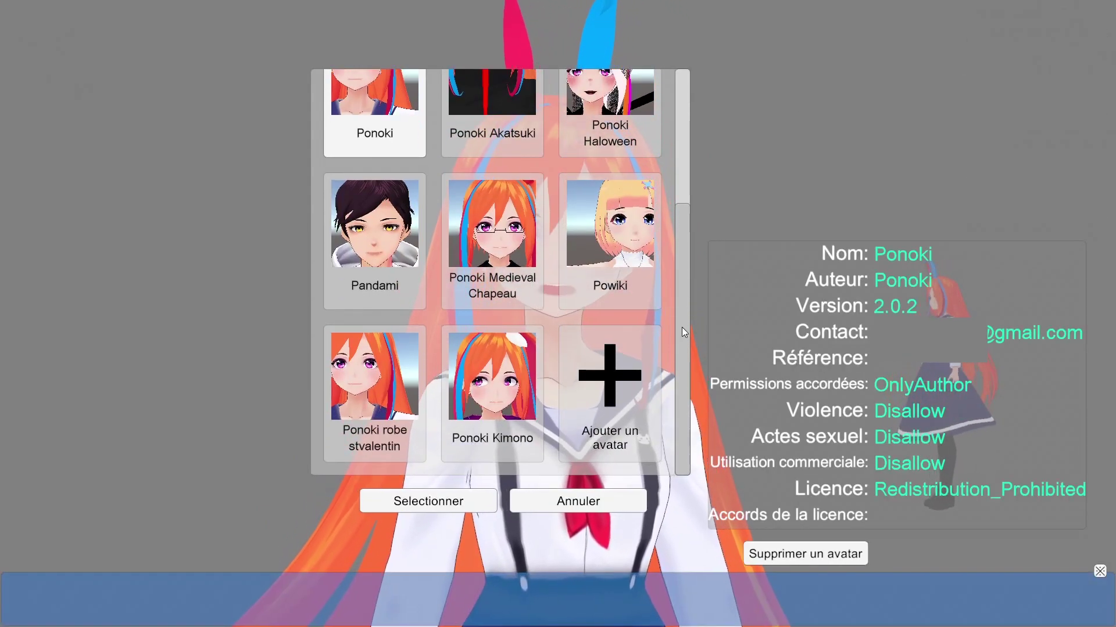
scroll(682, 327, "up", 4)
scroll(699, 350, "down", 2)
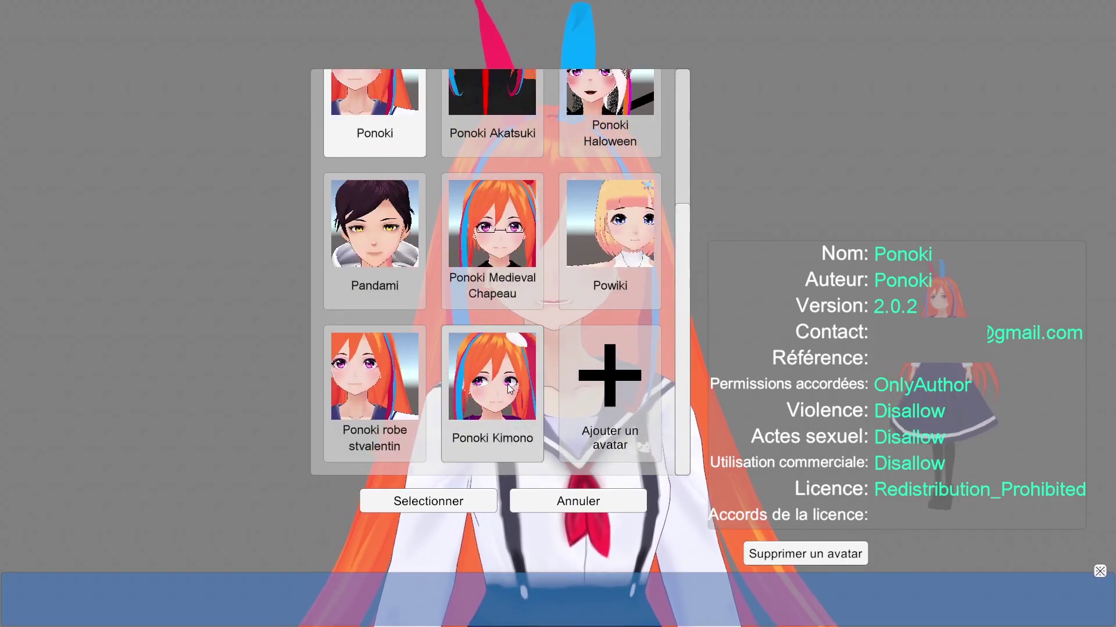
left_click(444, 503)
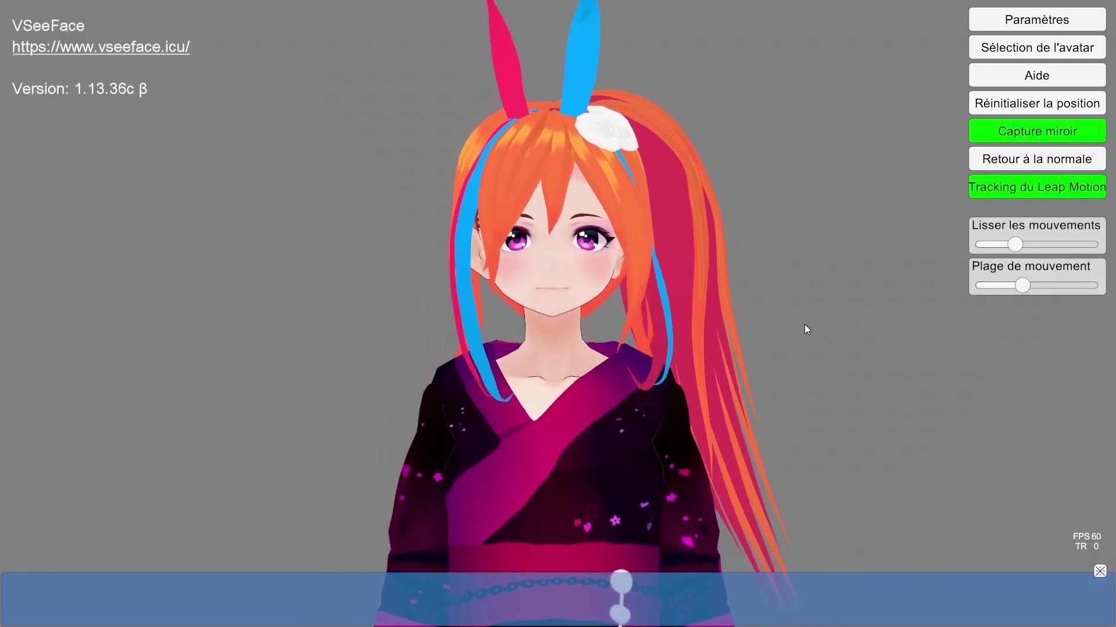
Step: Return to the avatar selection and load the original Ponoki avatar with the sailor outfit
left_click(1025, 48)
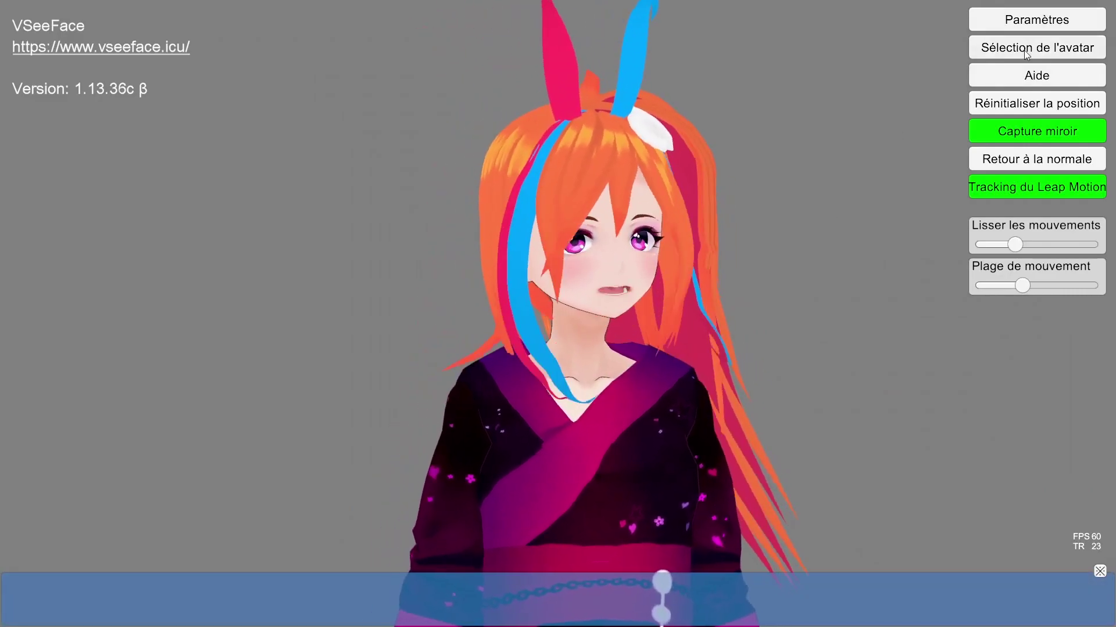
scroll(436, 378, "up", 3)
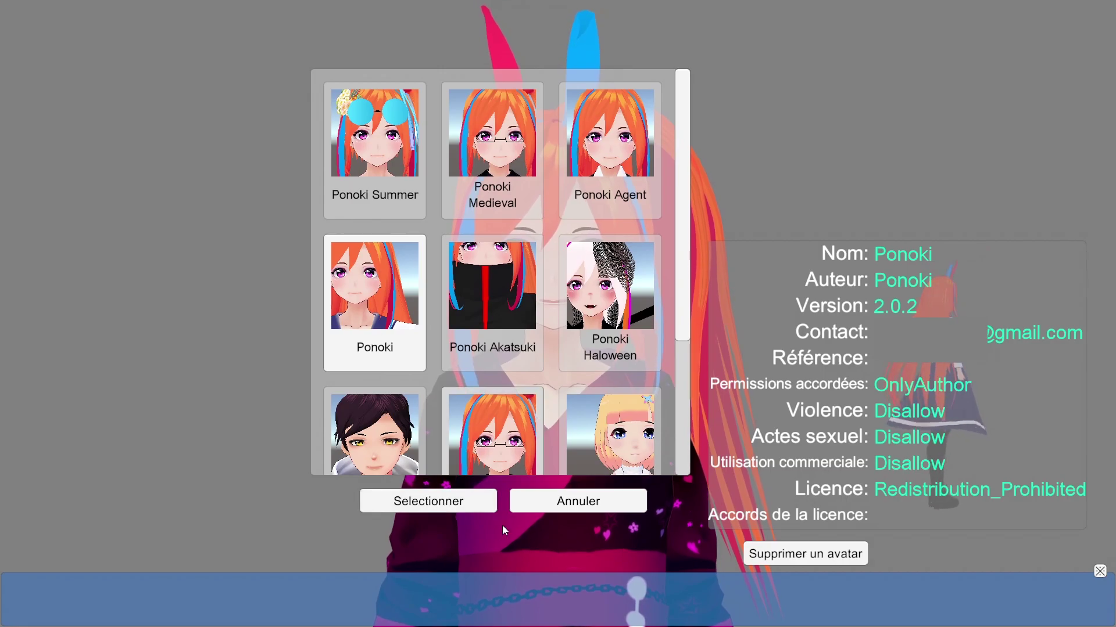
left_click(452, 503)
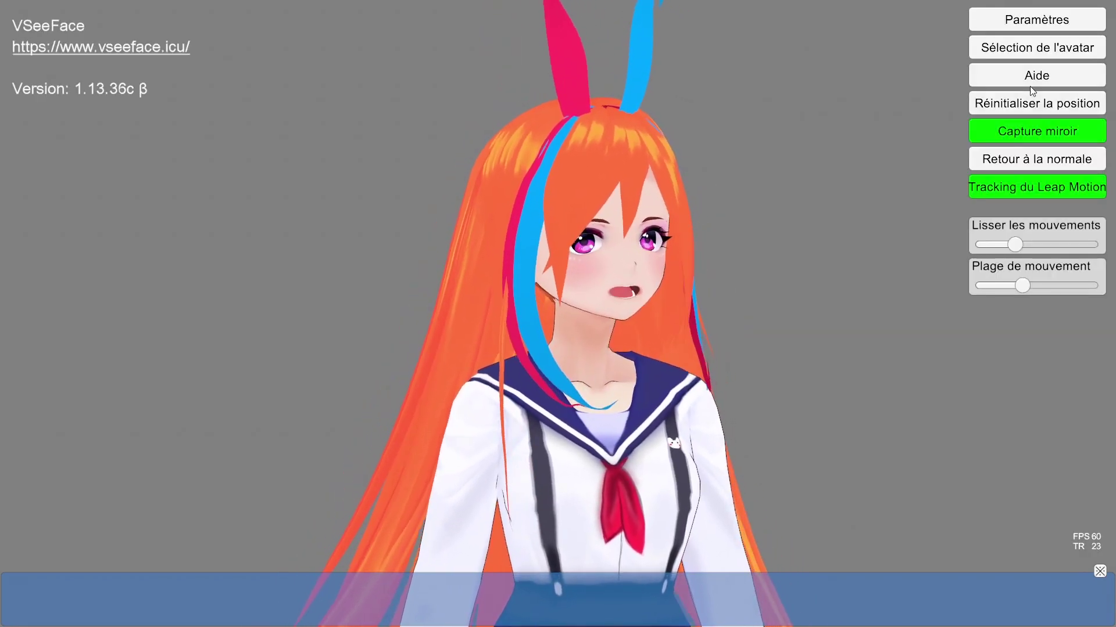
Step: Open the help page covering shortcuts, transparent background, eyebrow tracking, expression detection, and camera and light controls
left_click(1003, 80)
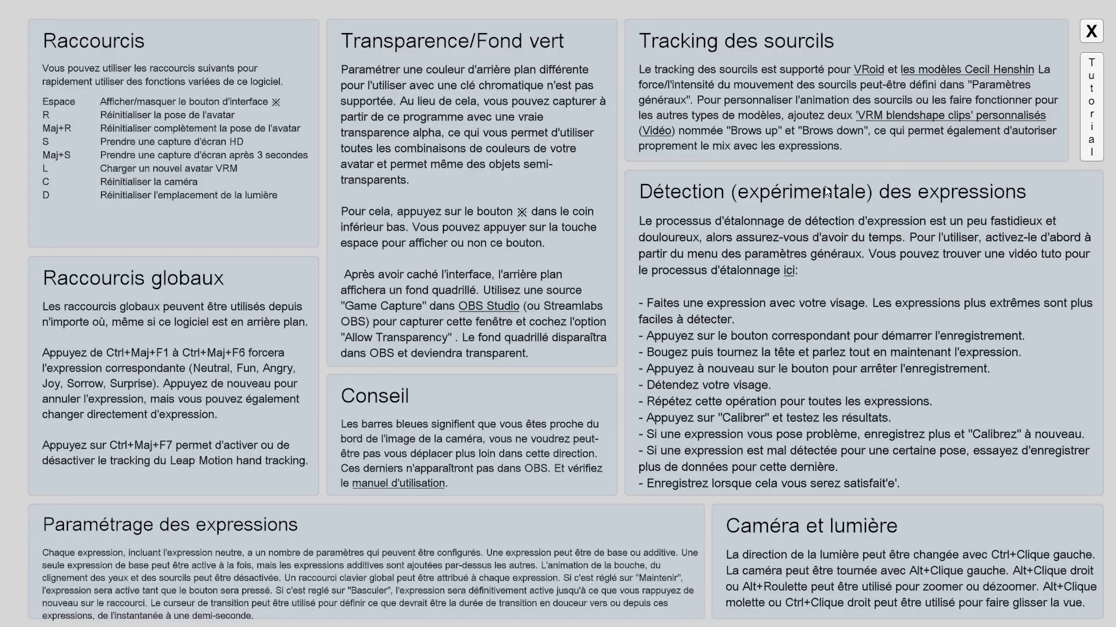